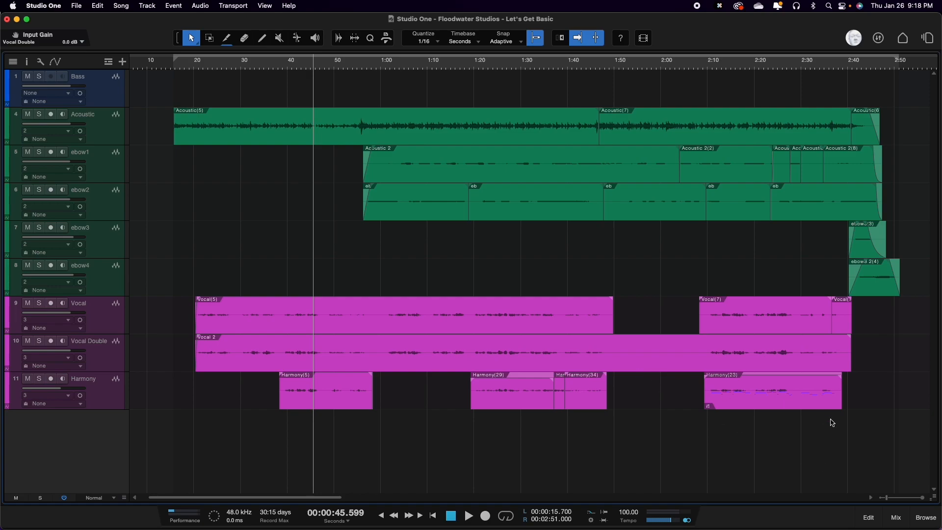
Show the mix console and enlarge it until the channel inserts are fully listed
left_click(895, 517)
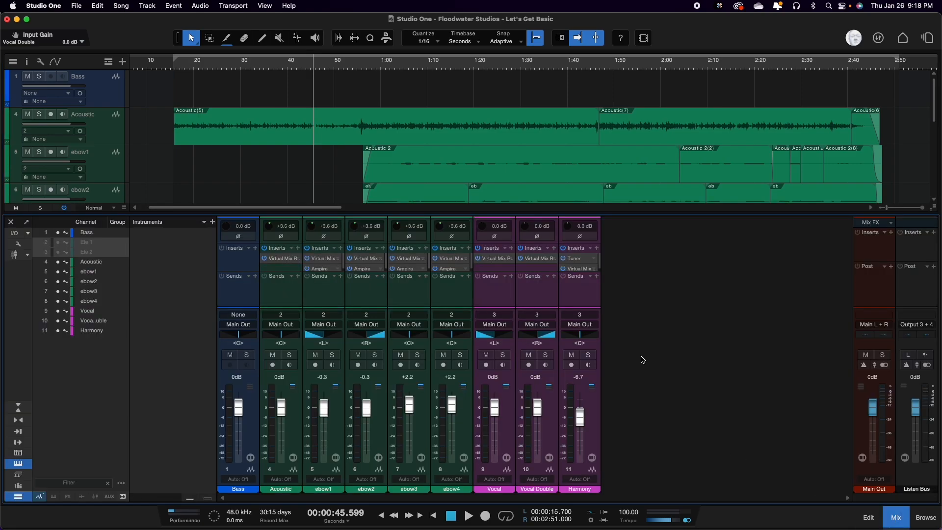
scroll(323, 260, "down", 1)
left_click_drag(533, 213, 536, 186)
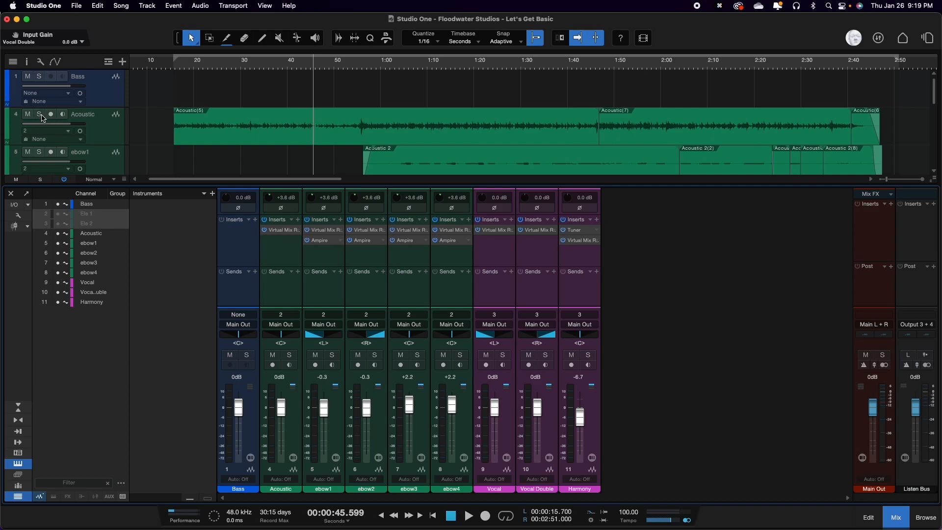
Solo the Acoustic track and place the playhead at 16 seconds, at the start of its first clip
left_click(106, 131)
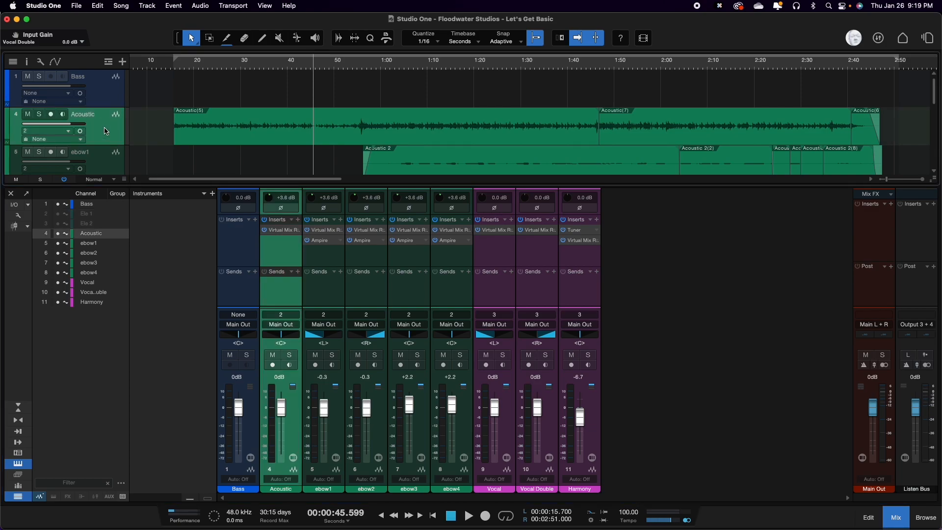
key("s")
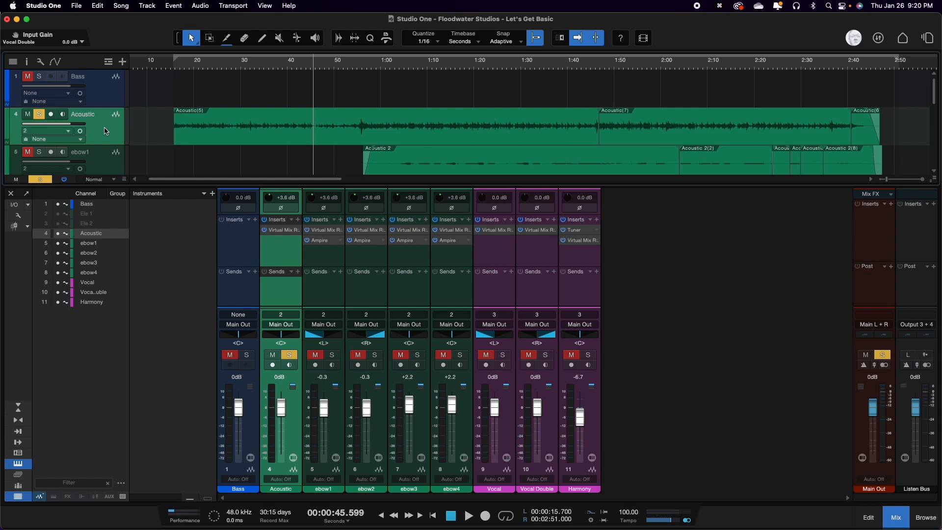
left_click(175, 68)
Review the Virtual Mix Rack insert on the Acoustic channel while playing the soloed guitar, and close the plug-in window
left_click(281, 230)
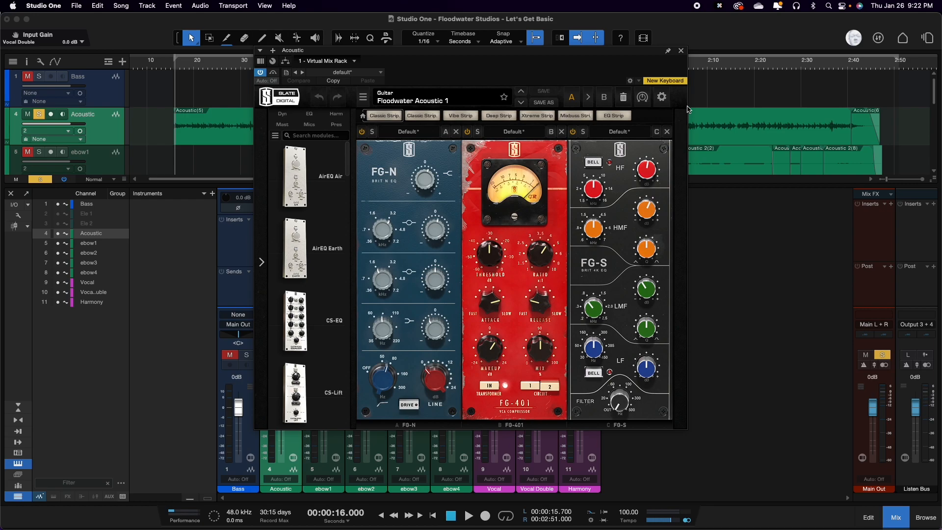
left_click_drag(631, 55, 789, 94)
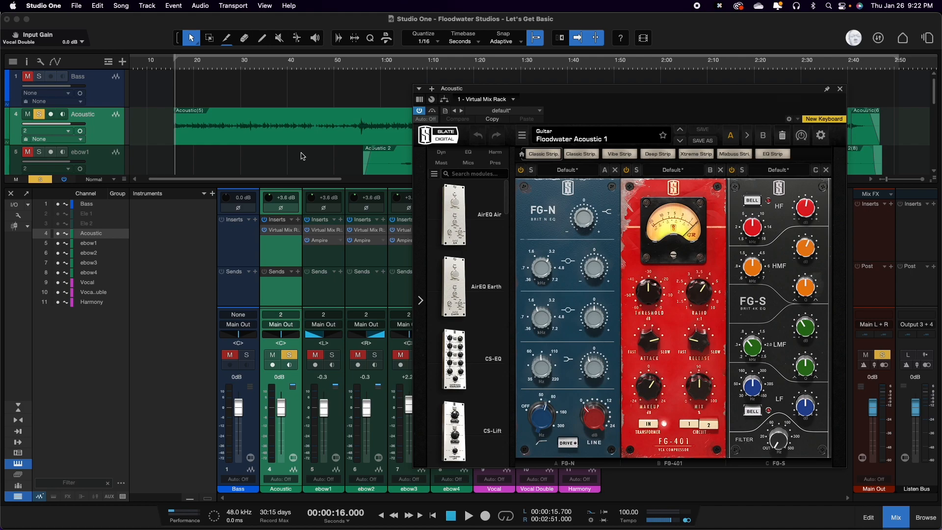
key("space")
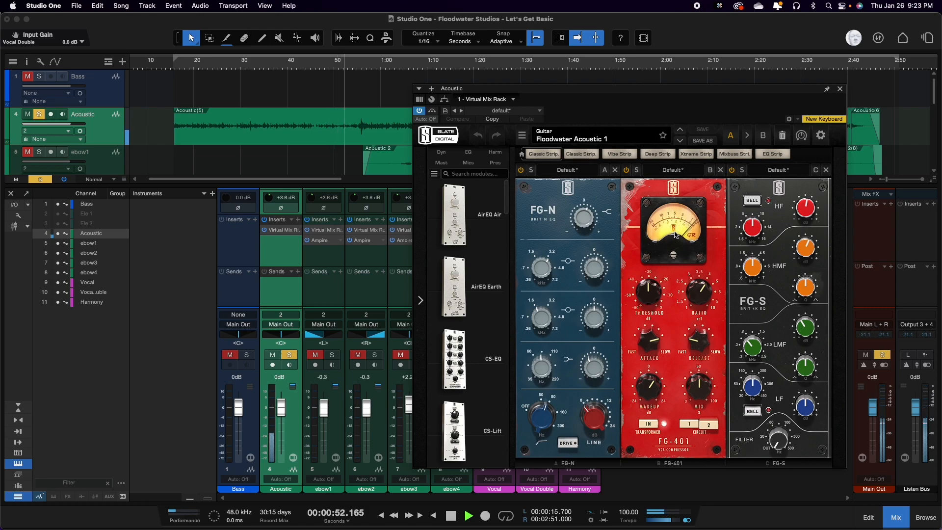
left_click(343, 125)
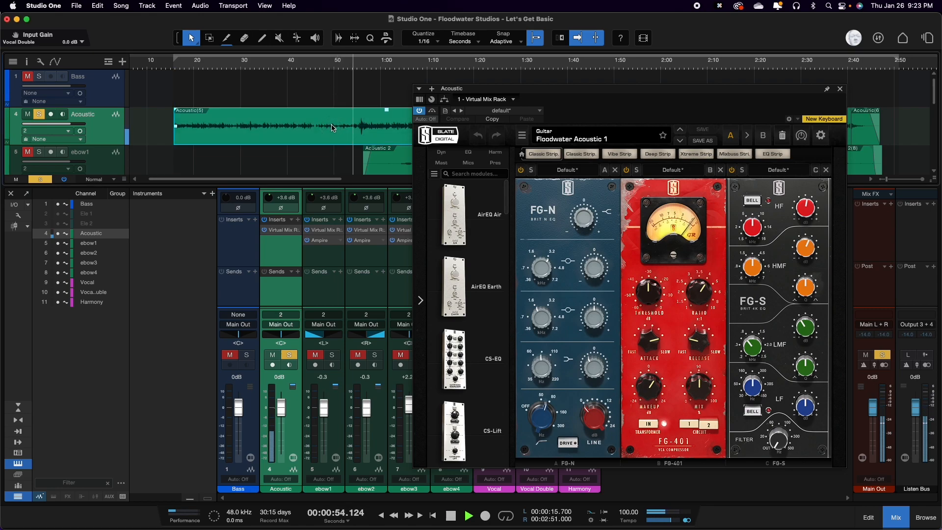
key("space")
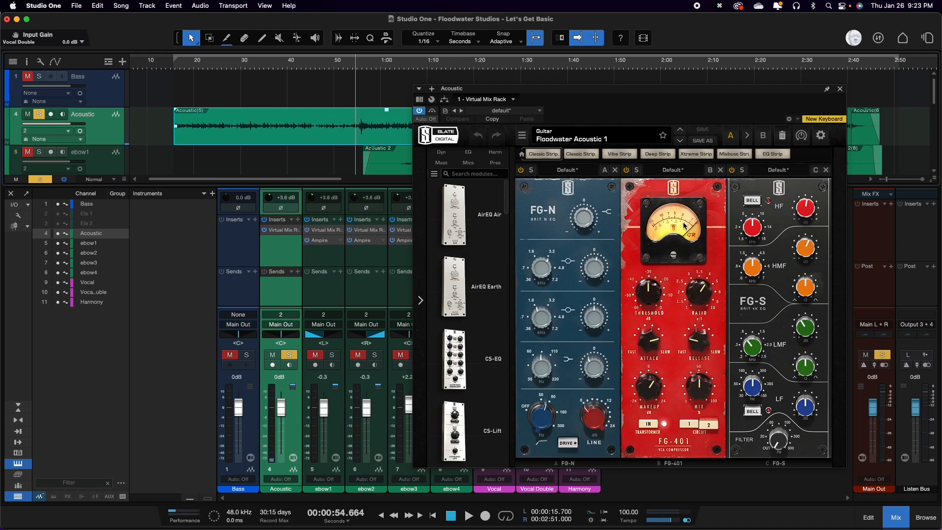
left_click(839, 89)
Clear the solo state on all tracks with the vocal tracks in view
scroll(357, 142, "down", 8)
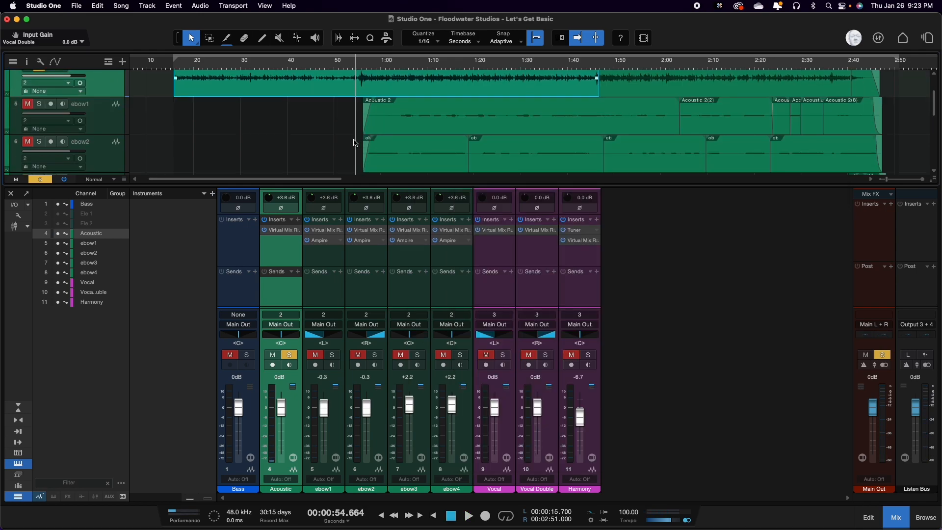
scroll(314, 143, "up", 2)
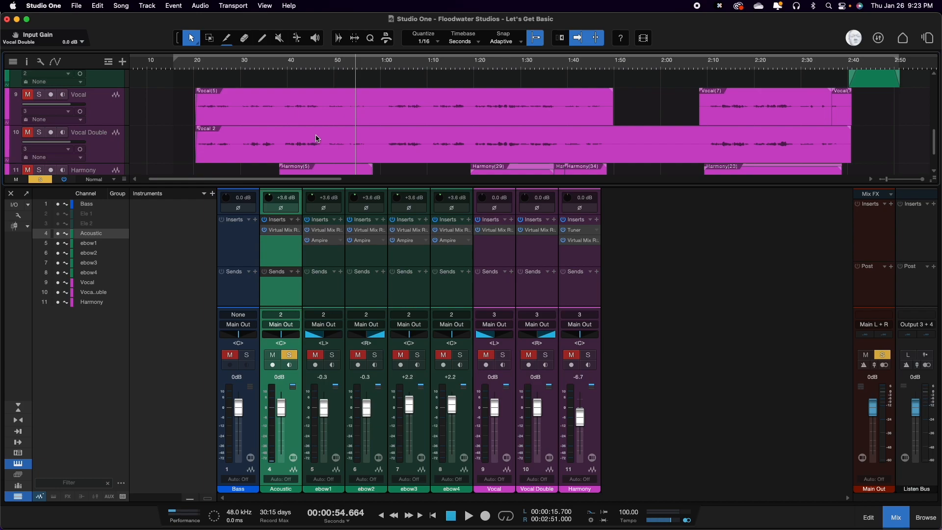
left_click(35, 180)
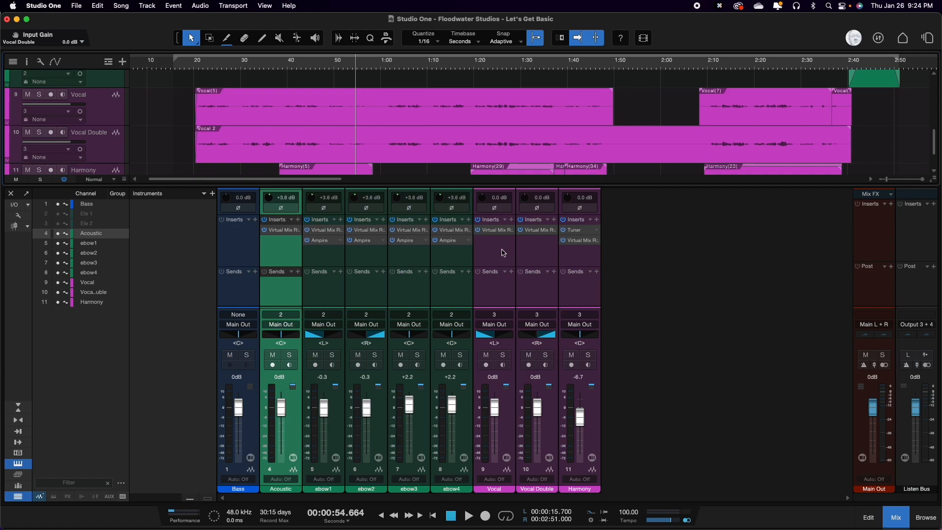
Open the Virtual Mix Rack insert on the Vocal channel and move its window clear of the track list
double_click(496, 230)
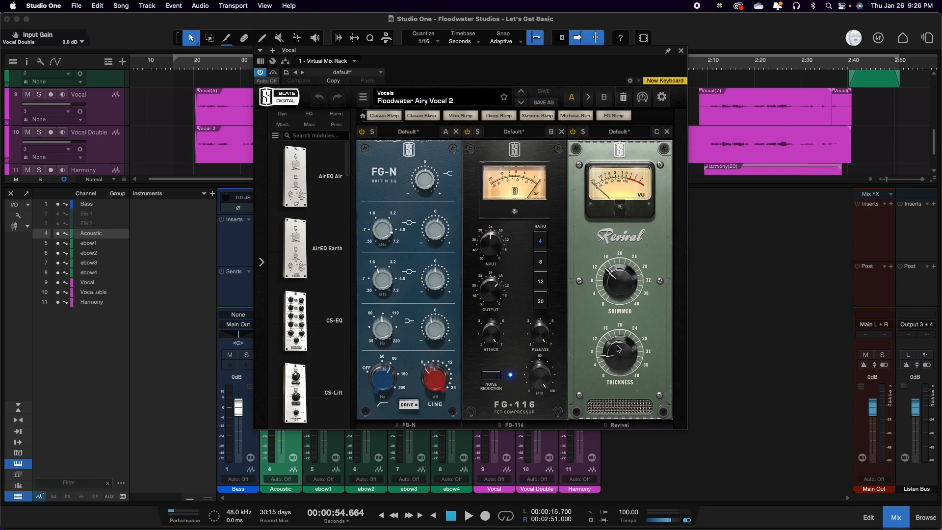
left_click_drag(584, 63, 589, 113)
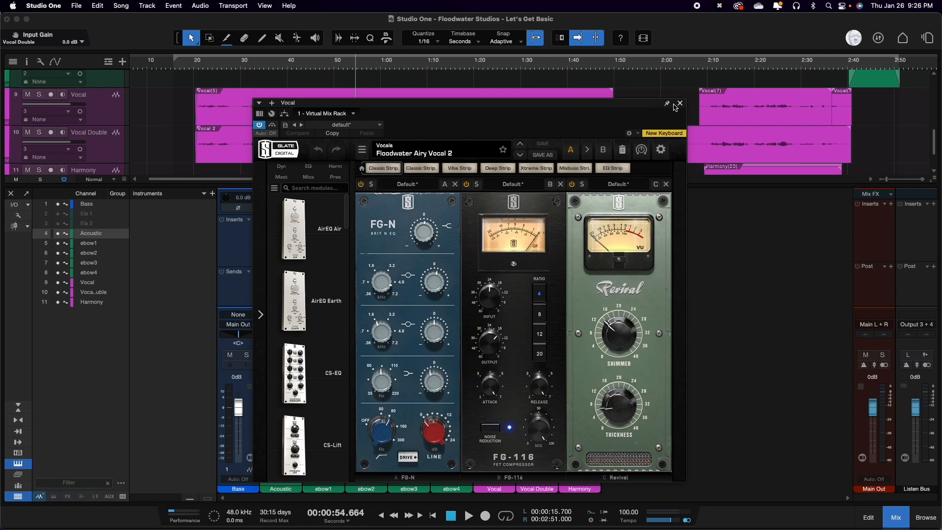
left_click_drag(466, 103, 546, 109)
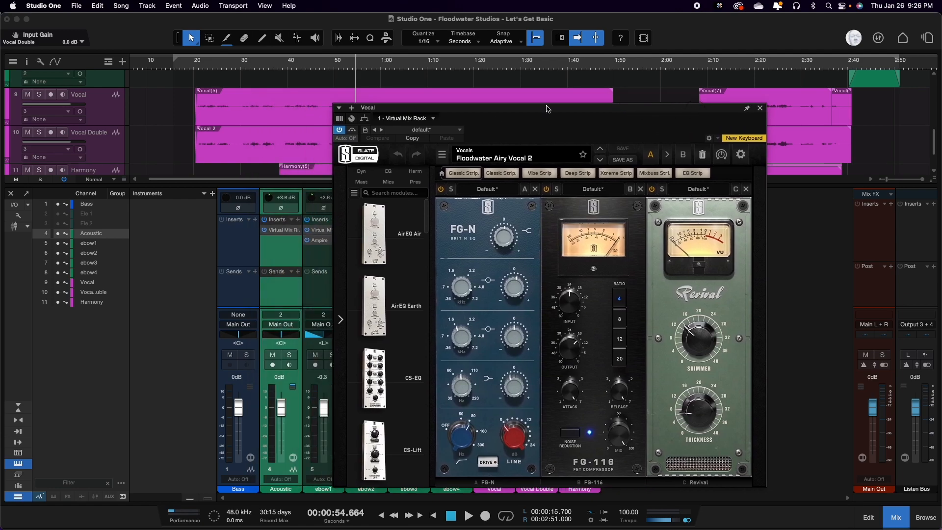
Place the playhead at 20 seconds and solo the Vocal and Vocal Double tracks
left_click(197, 68)
left_click(195, 67)
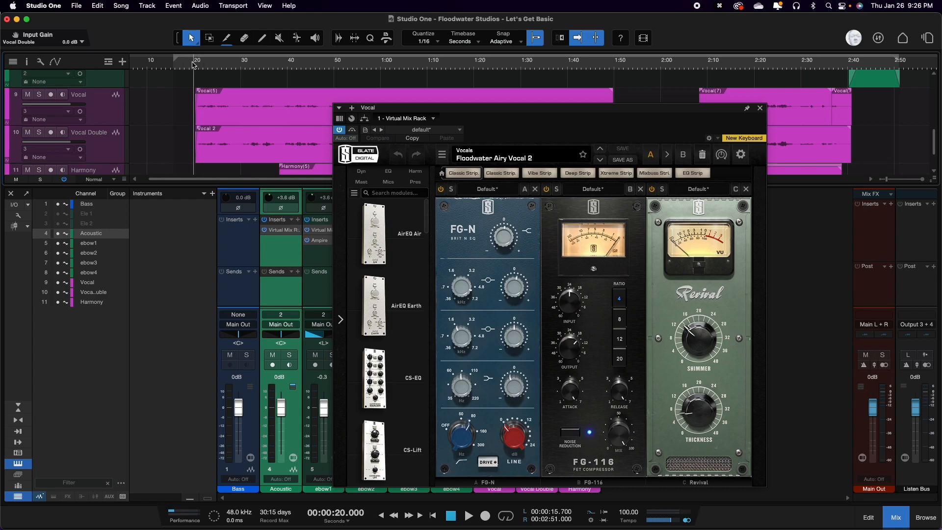
left_click(39, 94)
left_click(39, 132)
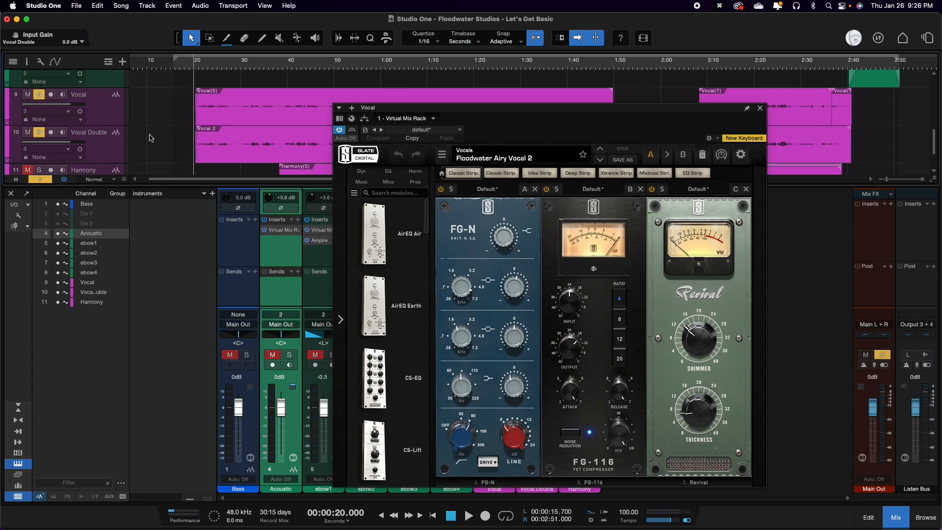
Play back the soloed vocals with the plug-in window moved aside, and add the Acoustic channel to the solo
scroll(150, 138, "up", 3)
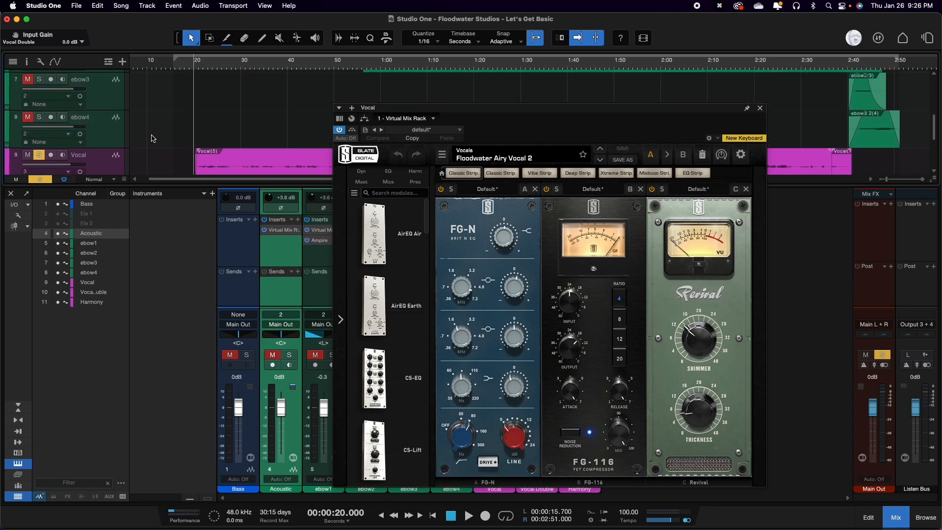
scroll(152, 138, "down", 3)
left_click_drag(425, 110, 504, 104)
key("space")
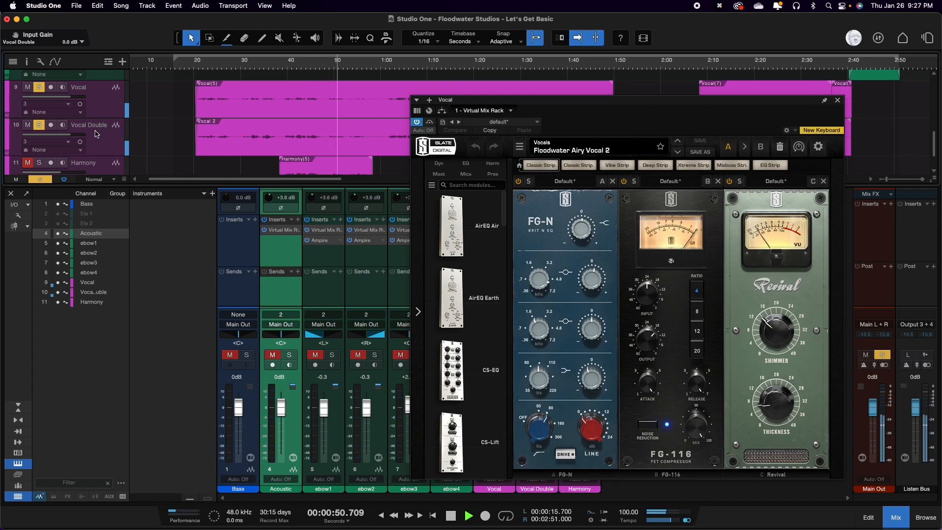
left_click(290, 355)
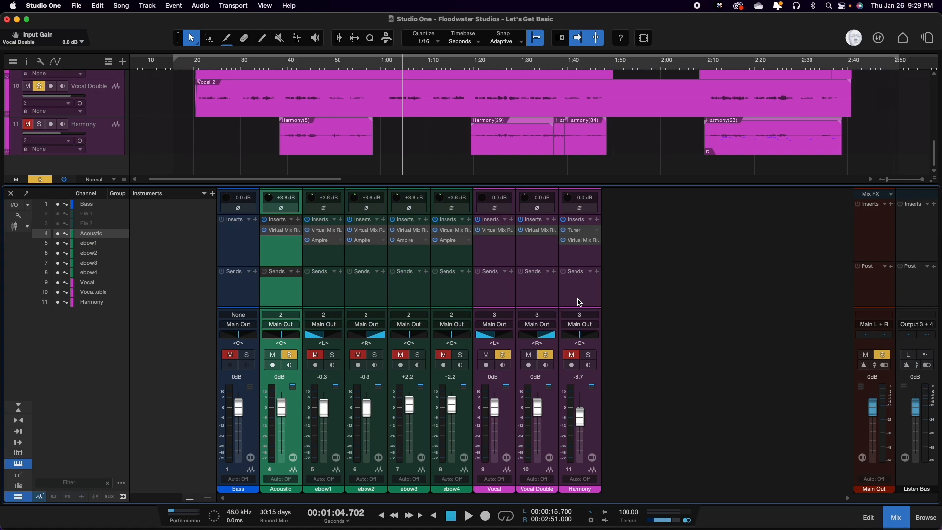
Inspect the Virtual Mix Rack insert on the Harmony channel and close it
left_click(581, 243)
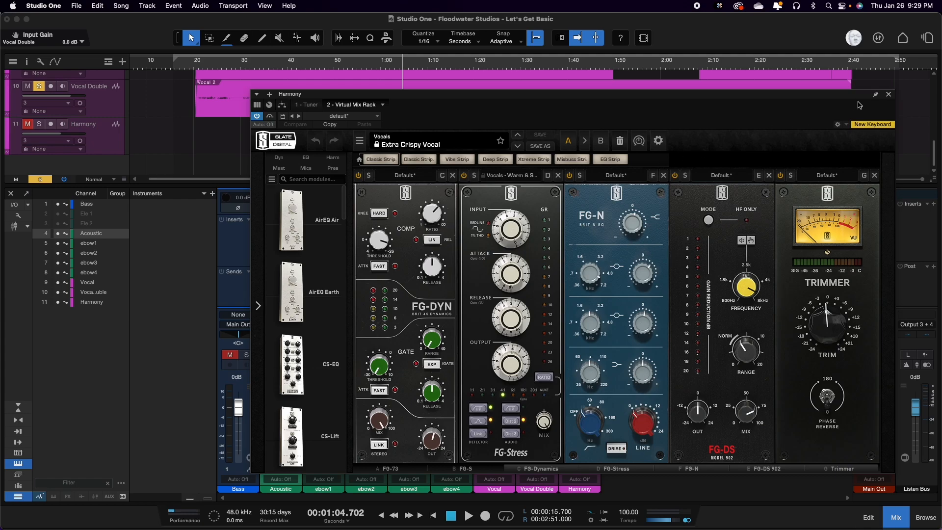
left_click(888, 94)
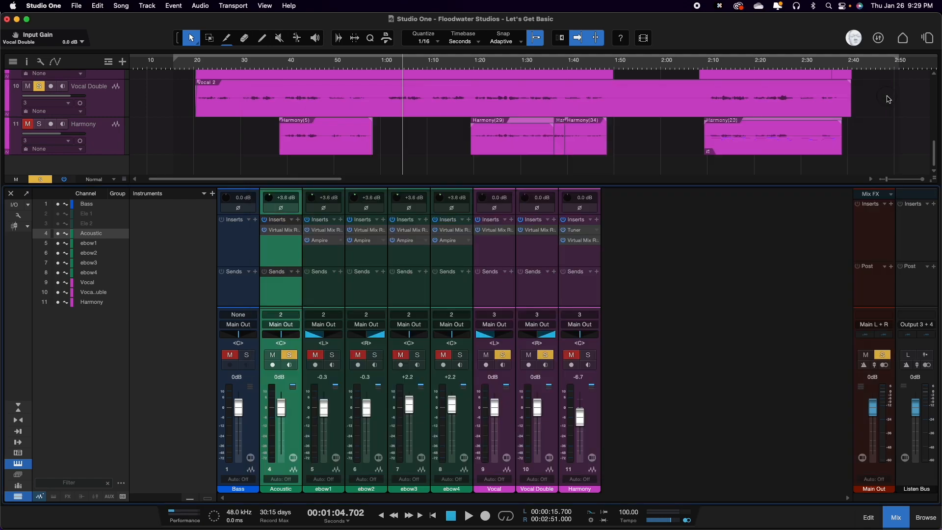
Solo only the Harmony track and play it from 39 seconds, at the start of its first clip
left_click(283, 68)
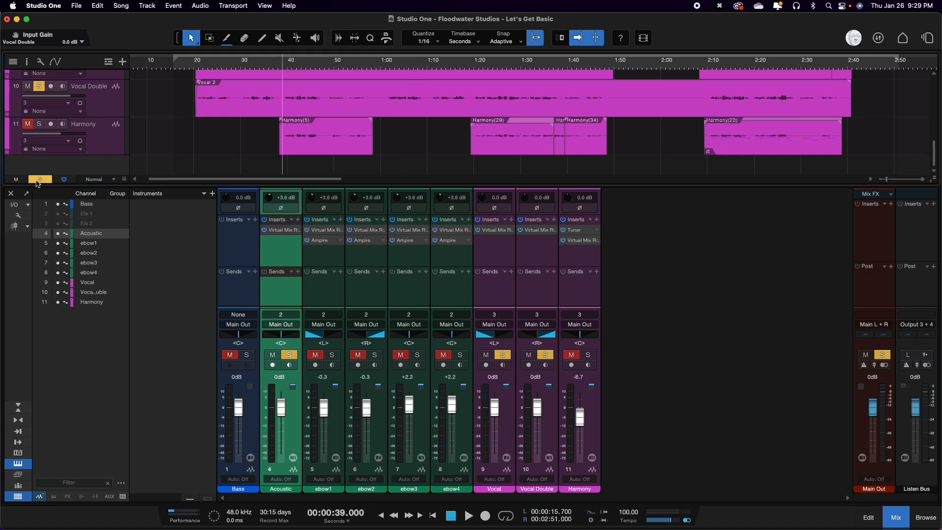
left_click(39, 183)
left_click(40, 125)
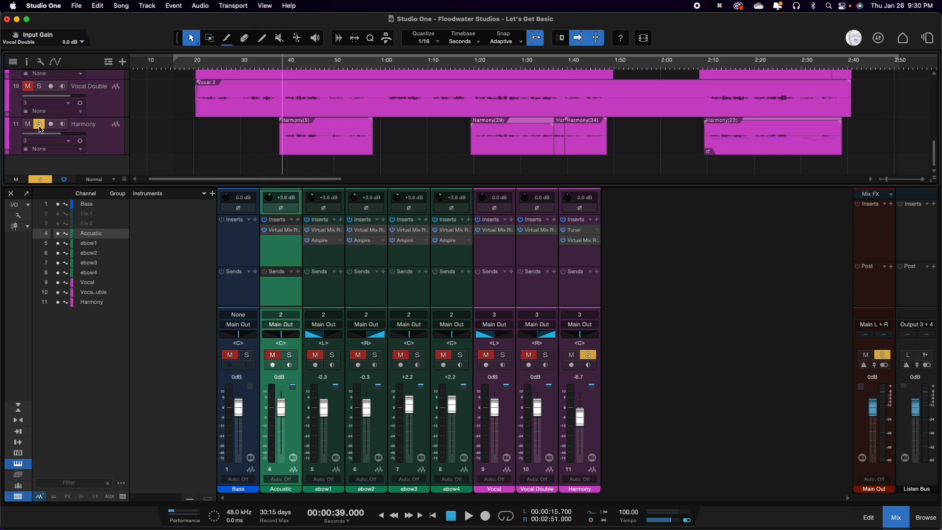
key("space")
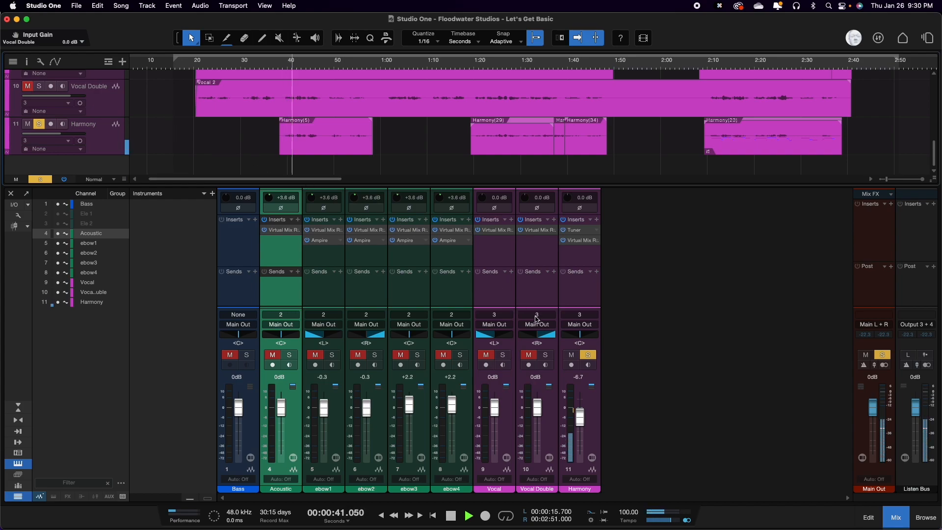
Add the Vocal Double, Vocal and Acoustic channels to the solo during playback
left_click(545, 354)
left_click(502, 355)
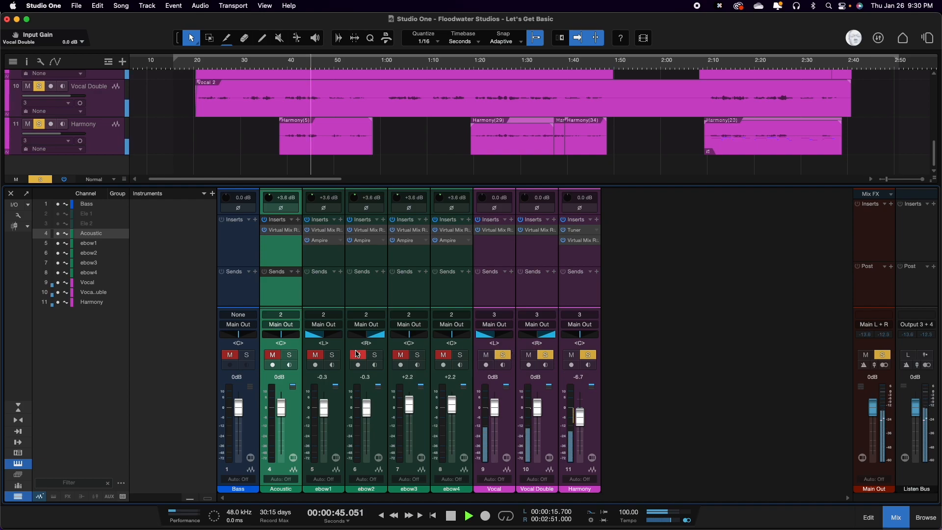
left_click(289, 354)
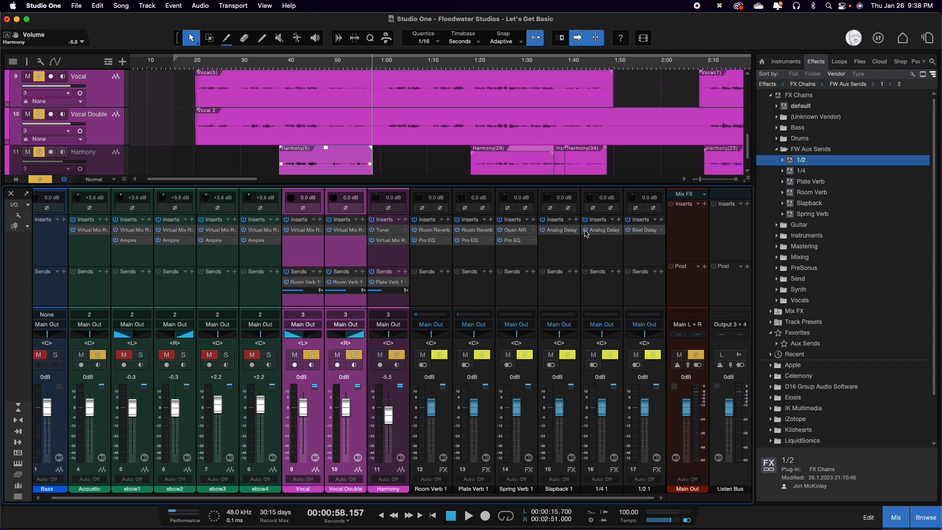
Collapse the FW Aux Sends folder in the effects browser and expand the PreSonus folder to look through its plug-ins
left_click(777, 149)
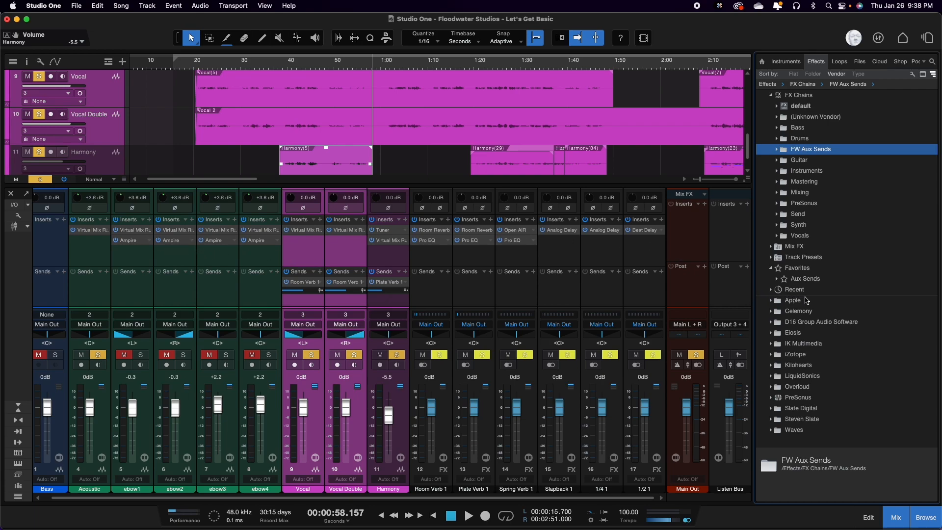
left_click(770, 397)
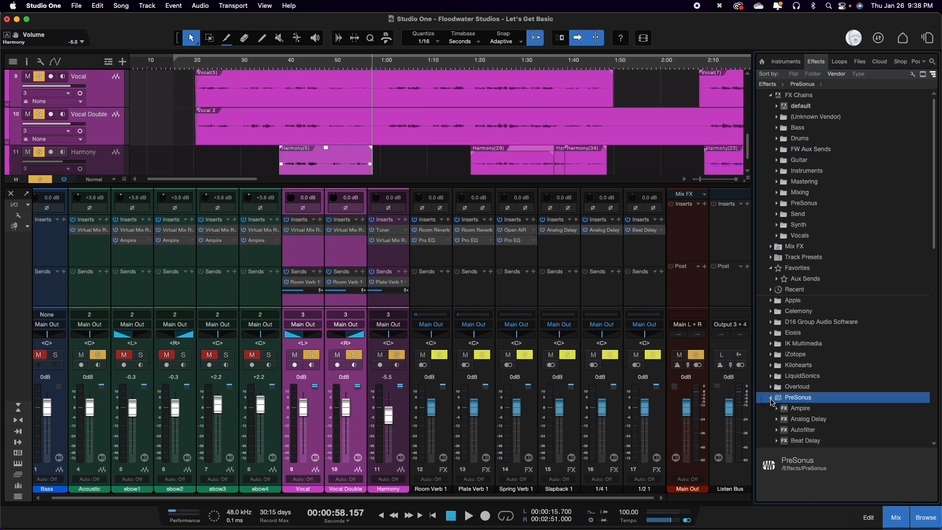
scroll(836, 343, "down", 5)
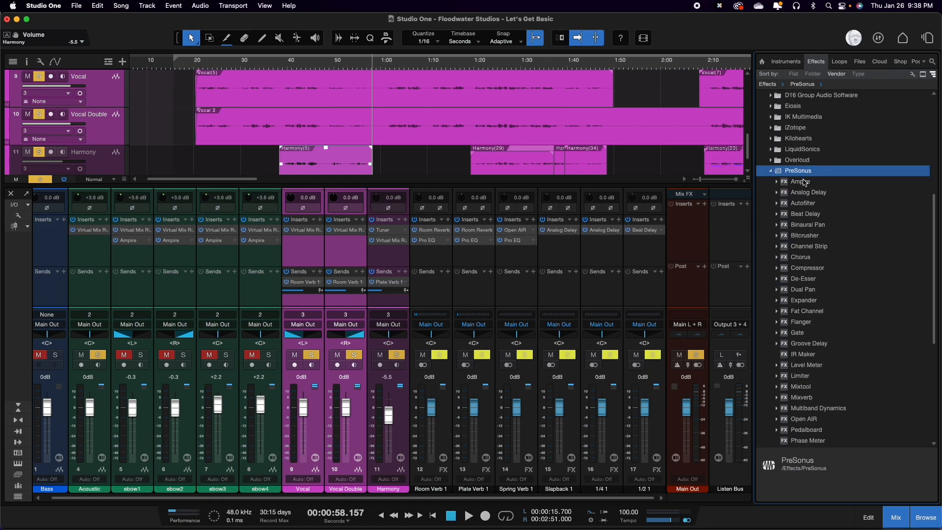
scroll(812, 206, "down", 2)
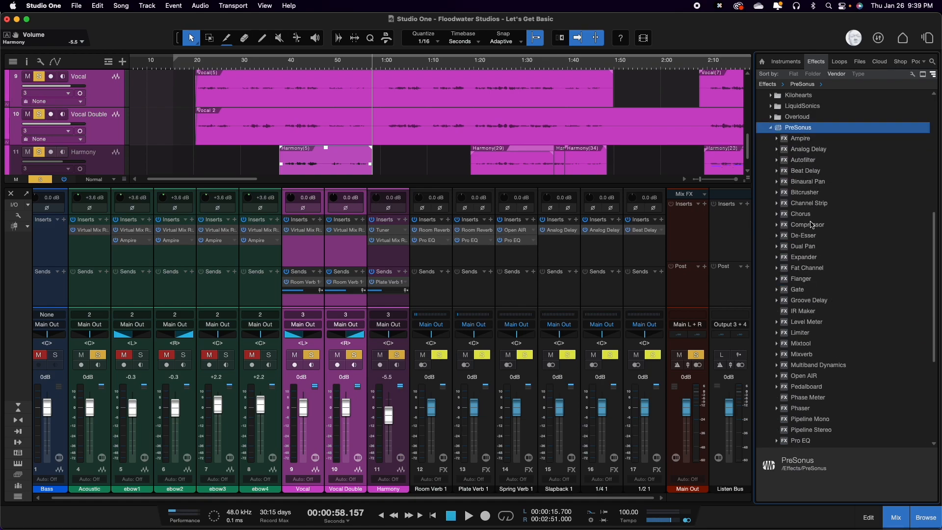